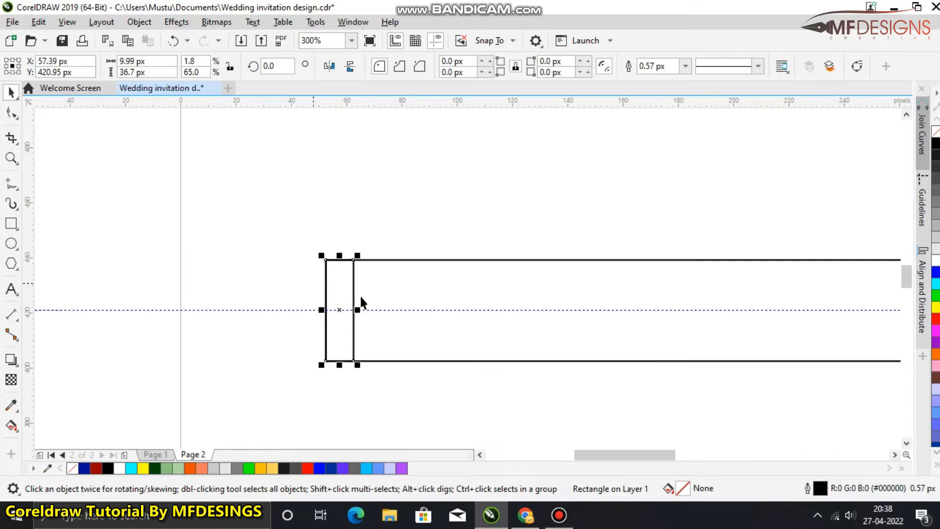
# Step: Narrow the small rectangle at the long bar's left end and fully round its corners into a pill-shaped cap
pyautogui.moveTo(354, 310); pyautogui.dragTo(344, 310)
pyautogui.click(4, 113)
pyautogui.moveTo(344, 260); pyautogui.dragTo(325, 282)
pyautogui.press('space')
pyautogui.click(371, 223)
pyautogui.click(374, 208)
# Step: Slightly round the corners of the long horizontal bar
pyautogui.click(353, 260)
pyautogui.click(10, 114)
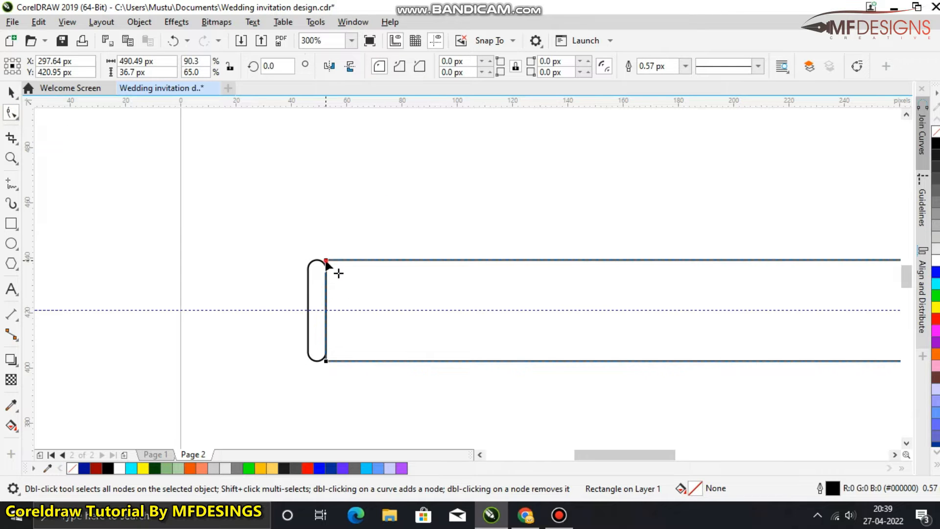
pyautogui.press('space')
pyautogui.click(363, 215)
pyautogui.scroll(-1, 334, 220)
pyautogui.scroll(1, 334, 220)
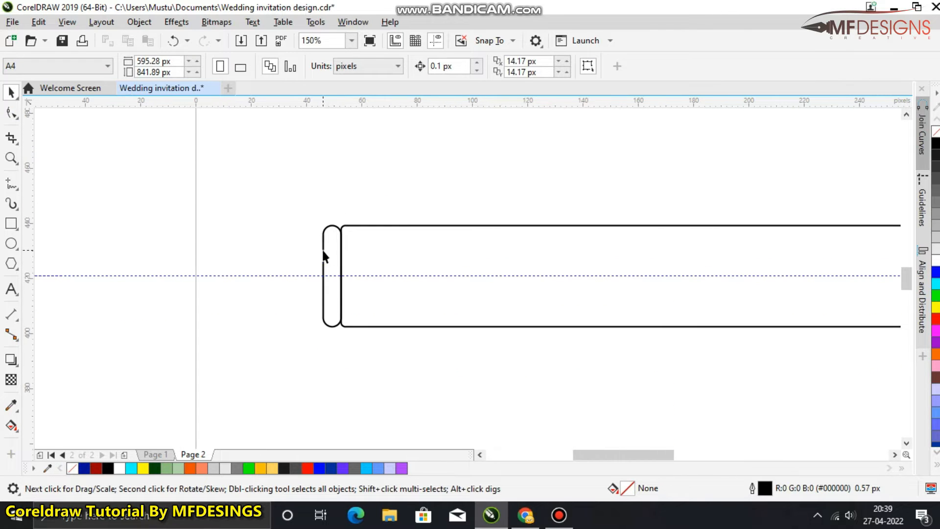
# Step: Draw a curved upper half of a pointed tip outside the left cap and mirror a copy below the centre guideline
pyautogui.click(18, 189)
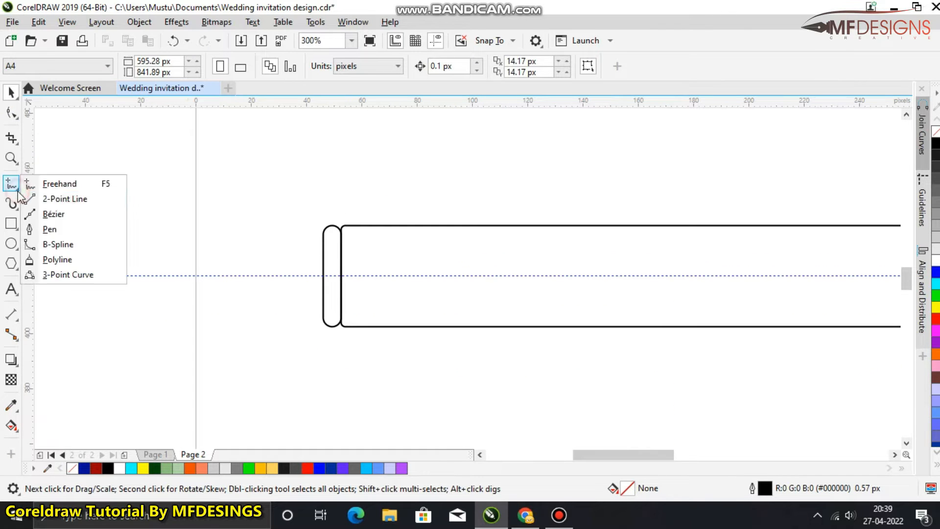
pyautogui.click(61, 198)
pyautogui.moveTo(323, 234); pyautogui.dragTo(223, 276)
pyautogui.press('space')
pyautogui.press('F10')
pyautogui.rightClick(265, 256)
pyautogui.click(304, 96)
pyautogui.moveTo(290, 244); pyautogui.dragTo(250, 273)
pyautogui.press('space')
pyautogui.moveTo(275, 229); pyautogui.dragTo(274, 323)
pyautogui.click(275, 191)
# Step: Close the tip with a vertical line along the cap and join the three curves into one shape
pyautogui.click(11, 183)
pyautogui.moveTo(324, 234); pyautogui.dragTo(333, 339)
pyautogui.press('space')
pyautogui.click(325, 202)
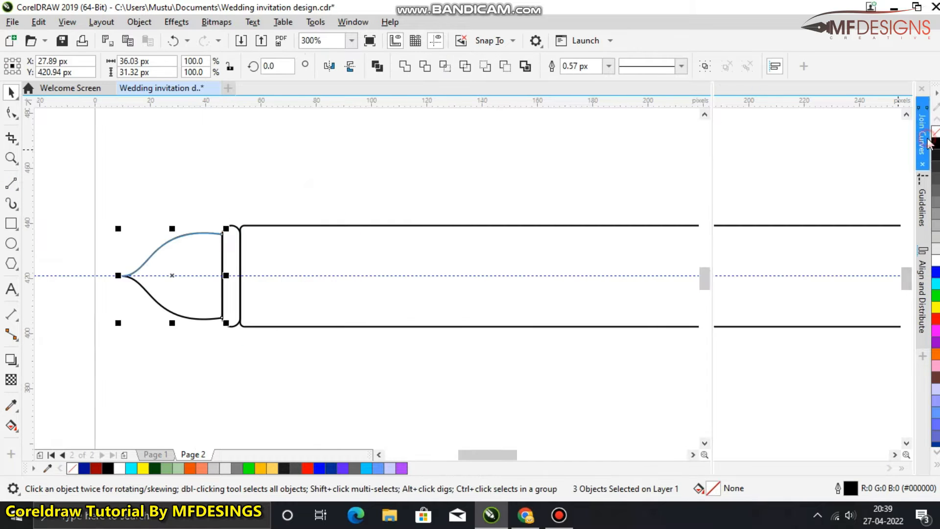
pyautogui.click(922, 137)
pyautogui.click(847, 221)
pyautogui.click(486, 169)
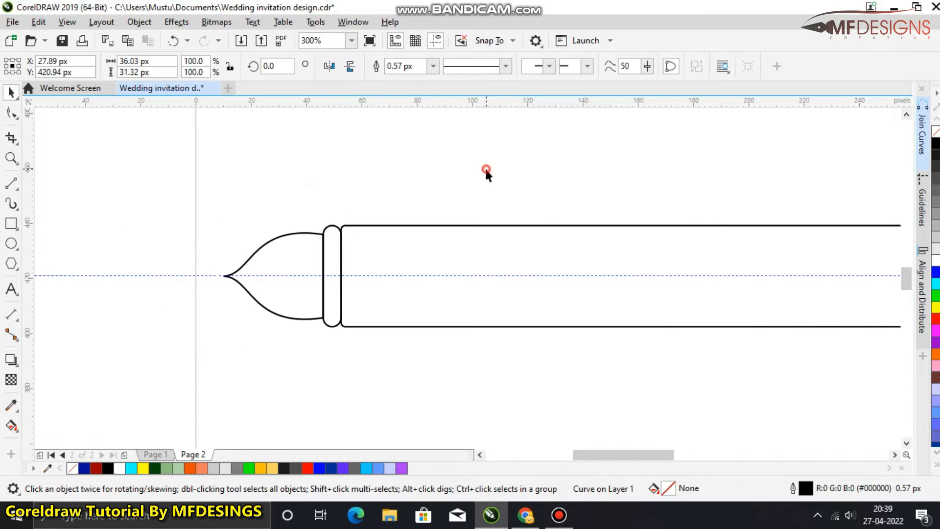
# Step: Give the left cap a vertical fountain fill with orange tones replacing the default black and white
pyautogui.press('g')
pyautogui.click(331, 229)
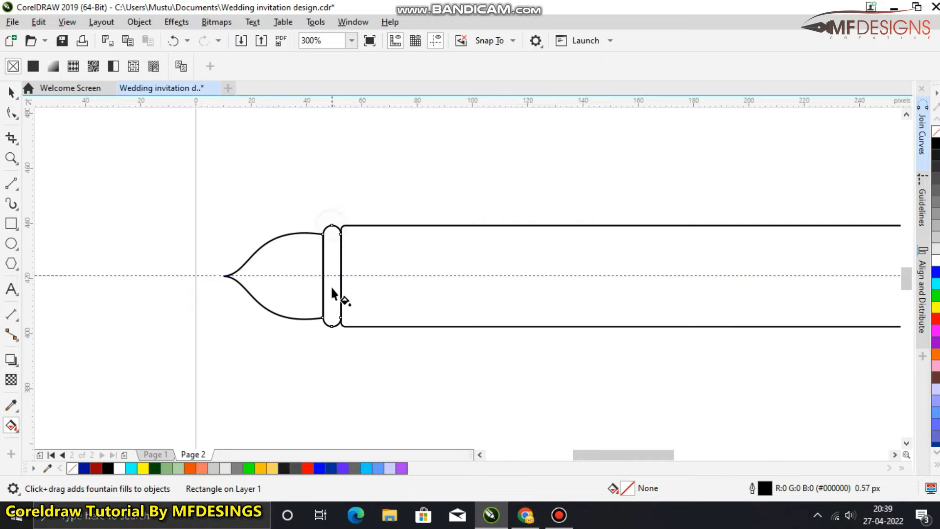
pyautogui.moveTo(332, 228); pyautogui.dragTo(337, 327)
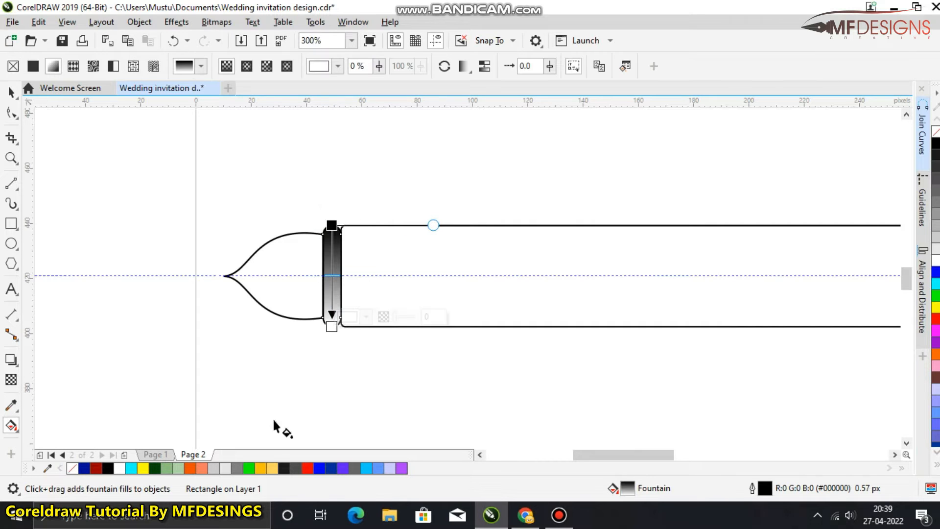
pyautogui.click(260, 468)
pyautogui.moveTo(292, 481); pyautogui.dragTo(332, 326)
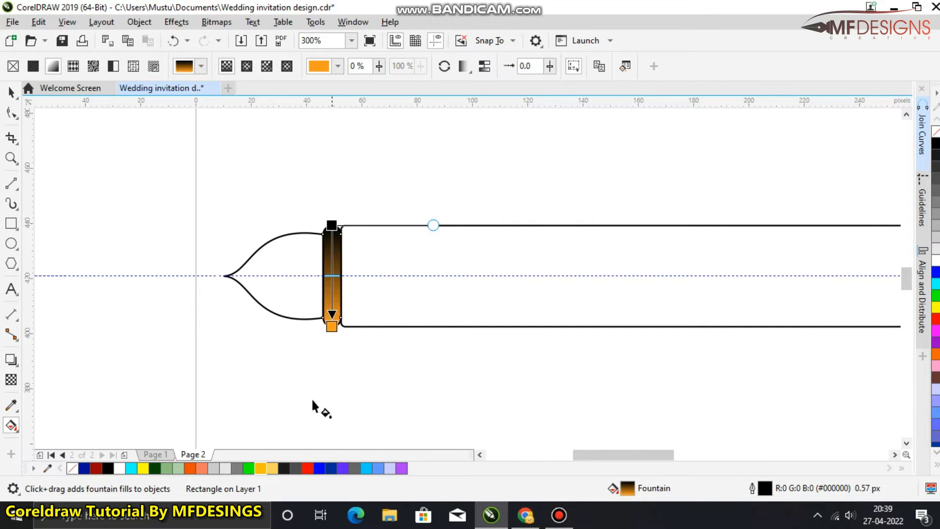
pyautogui.click(260, 467)
pyautogui.moveTo(297, 481); pyautogui.dragTo(332, 225)
# Step: Copy the cap's orange fountain fill onto the pointed tip
pyautogui.moveTo(332, 281); pyautogui.dragTo(299, 249)
pyautogui.press('space')
pyautogui.click(364, 199)
pyautogui.click(264, 201)
pyautogui.scroll(-2, 259, 202)
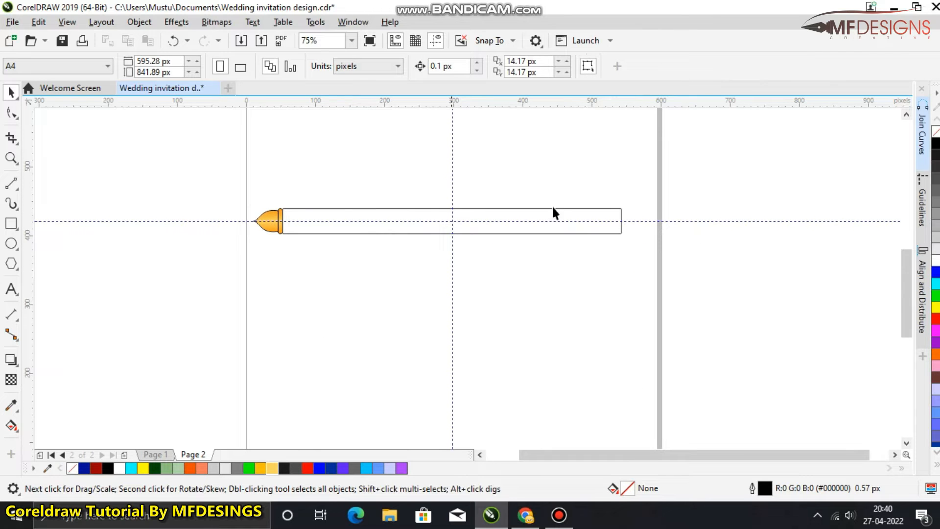
# Step: Place a horizontally mirrored copy of the orange tip and cap at the bar's right end
pyautogui.moveTo(253, 206); pyautogui.dragTo(300, 249)
pyautogui.scroll(1, 264, 215)
pyautogui.rightClick(334, 228)
pyautogui.moveTo(235, 228); pyautogui.dragTo(634, 216)
pyautogui.scroll(-1, 292, 227)
pyautogui.click(288, 198)
pyautogui.press('z')
pyautogui.moveTo(241, 199); pyautogui.dragTo(705, 281)
pyautogui.click(545, 203)
pyautogui.press('F3')
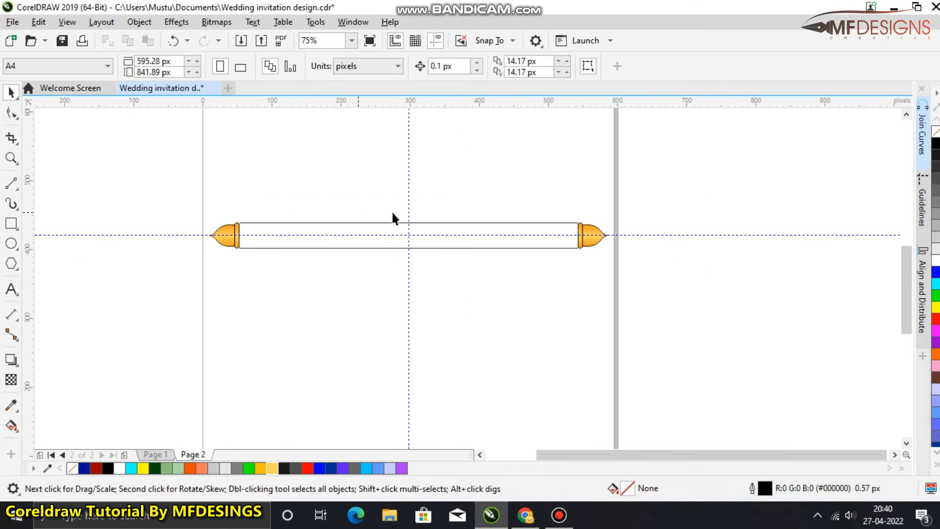
# Step: Apply a vertical fountain fill to the long bar with dark grey edges and a light grey centre
pyautogui.click(429, 223)
pyautogui.press('g')
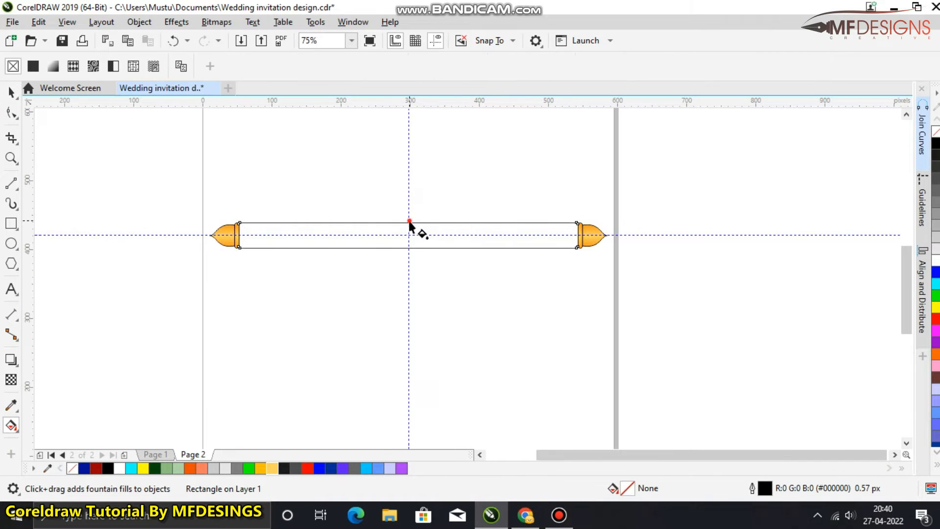
pyautogui.moveTo(409, 247); pyautogui.dragTo(409, 248)
pyautogui.moveTo(213, 468); pyautogui.dragTo(407, 248)
pyautogui.moveTo(236, 470); pyautogui.dragTo(408, 244)
pyautogui.scroll(2, 409, 232)
pyautogui.doubleClick(408, 240)
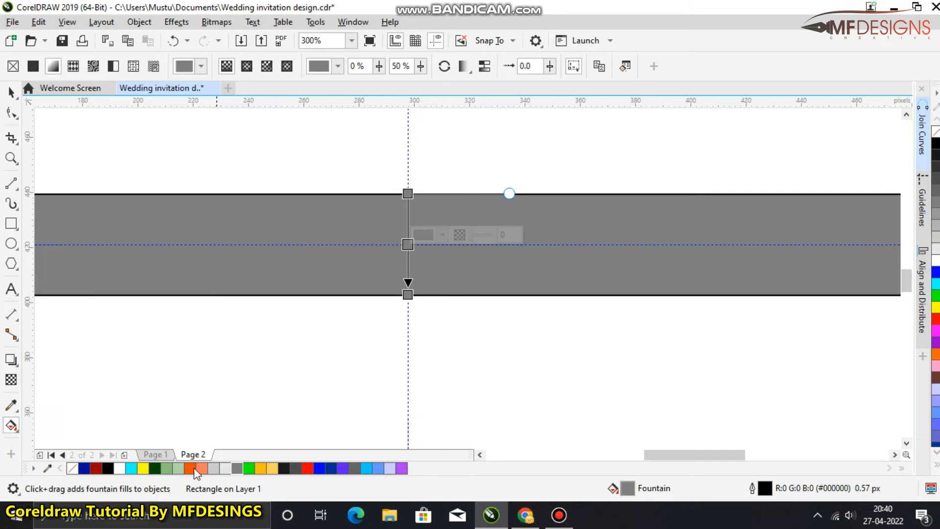
pyautogui.moveTo(213, 466); pyautogui.dragTo(406, 243)
pyautogui.click(10, 91)
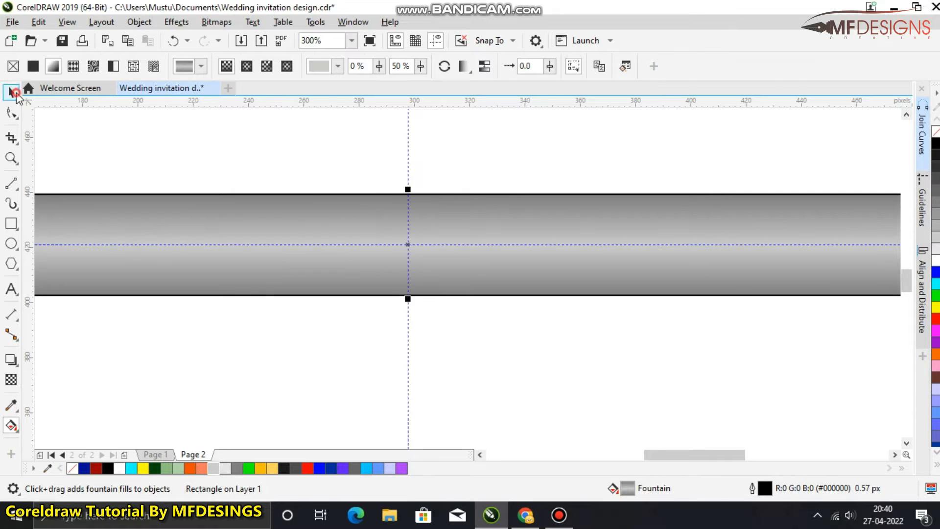
pyautogui.click(260, 167)
# Step: Move the bar with its caps and tips near the top of the page and group all parts
pyautogui.scroll(-3, 298, 177)
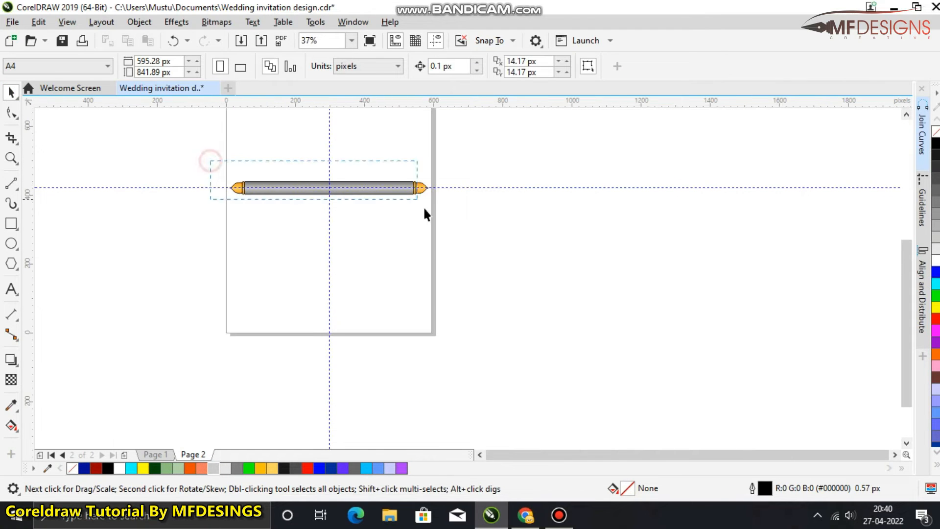
pyautogui.moveTo(424, 208); pyautogui.dragTo(437, 230)
pyautogui.scroll(-1, 418, 274)
pyautogui.scroll(1, 373, 214)
pyautogui.scroll(-1, 376, 252)
pyautogui.scroll(1, 377, 230)
pyautogui.moveTo(373, 270); pyautogui.dragTo(373, 156)
pyautogui.click(514, 188)
pyautogui.moveTo(526, 195); pyautogui.dragTo(233, 139)
pyautogui.hotkey('ctrl', 'g')
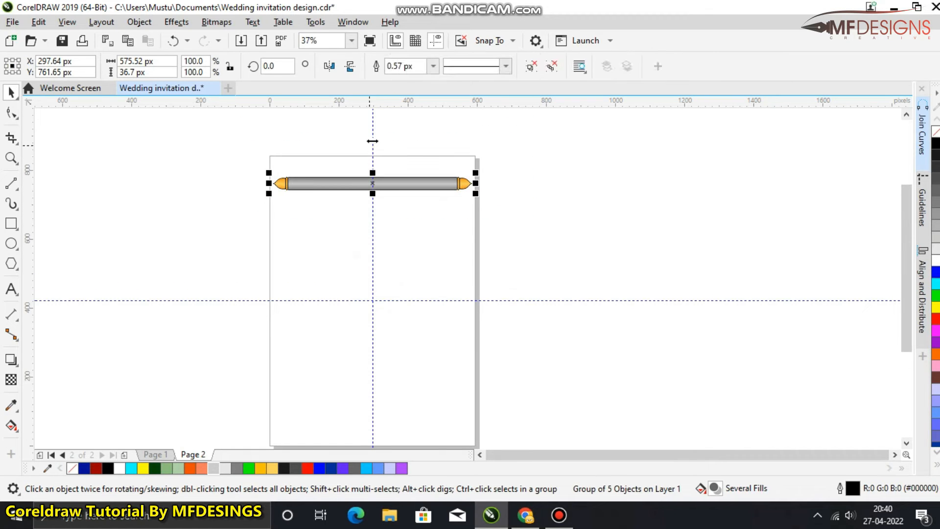
# Step: Delete both guidelines and place a copy of the rod near the bottom of the page
pyautogui.click(372, 141)
pyautogui.press('Delete')
pyautogui.click(383, 300)
pyautogui.press('Delete')
pyautogui.moveTo(318, 238); pyautogui.dragTo(323, 416)
pyautogui.click(486, 258)
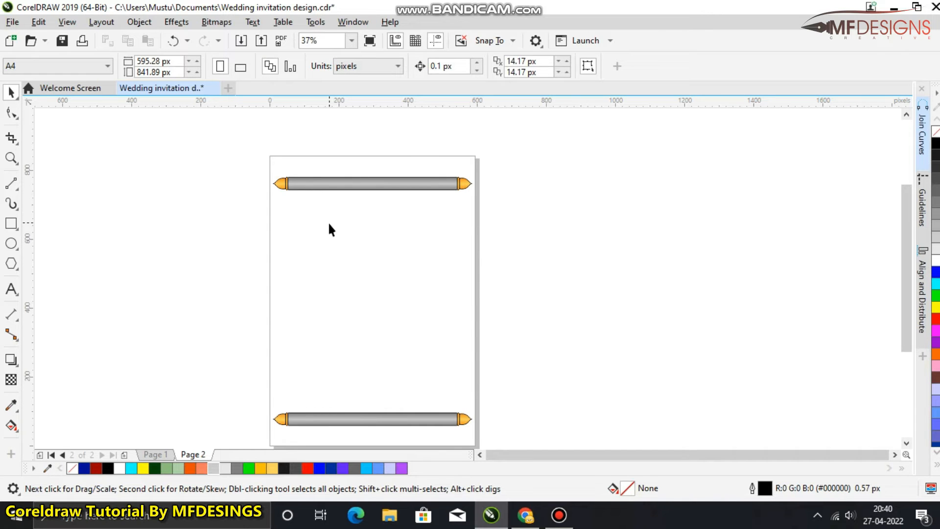
# Step: Add a vertical guideline centred on the page
pyautogui.moveTo(32, 238); pyautogui.dragTo(69, 238)
pyautogui.press('p')
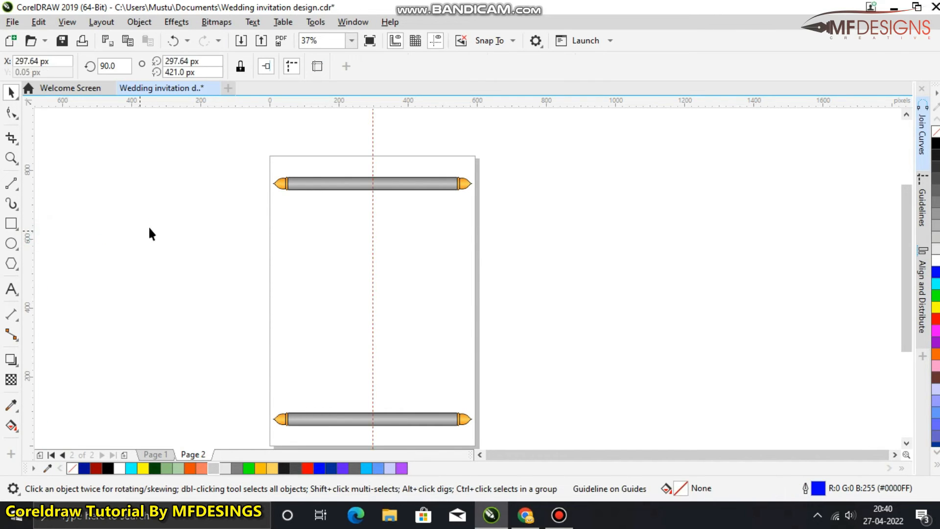
pyautogui.click(149, 227)
# Step: Draw a rectangle spanning from the upper rod to the lower one, between the bar's left end and the centre guideline
pyautogui.scroll(2, 303, 199)
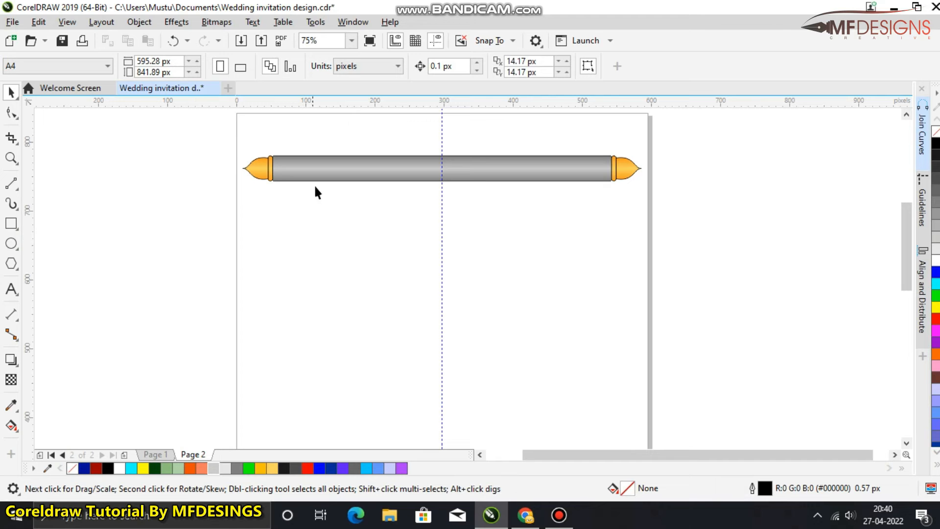
pyautogui.click(11, 223)
pyautogui.scroll(2, 279, 189)
pyautogui.moveTo(274, 179); pyautogui.dragTo(611, 319)
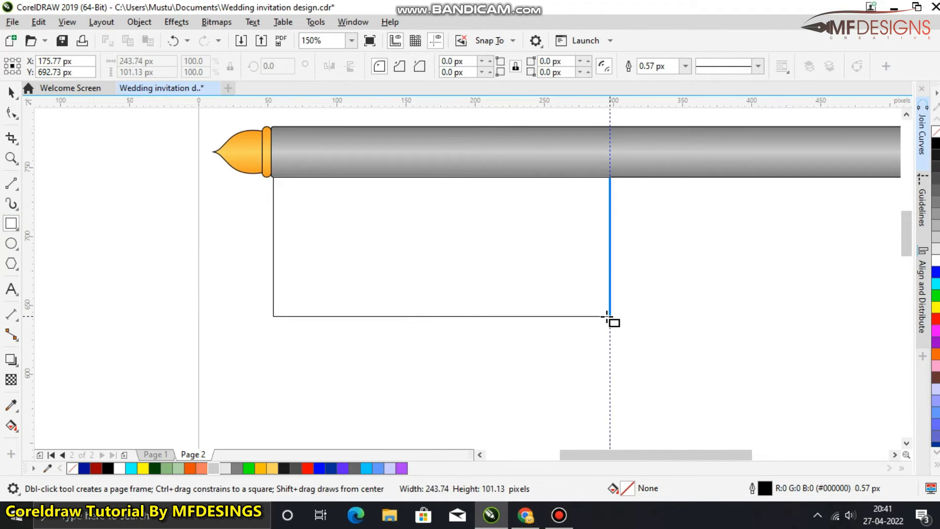
pyautogui.scroll(-4, 405, 204)
pyautogui.press('space')
pyautogui.moveTo(412, 229); pyautogui.dragTo(417, 421)
# Step: Convert the half-width rectangle to curves and bend its left side slightly inward
pyautogui.hotkey('ctrl', 'q')
pyautogui.press('F10')
pyautogui.rightClick(368, 306)
pyautogui.click(411, 145)
pyautogui.scroll(2, 371, 300)
pyautogui.moveTo(370, 312); pyautogui.dragTo(447, 298)
pyautogui.scroll(-2, 319, 304)
# Step: Mirror a copy of the half panel across the centre guideline and weld the two halves together
pyautogui.press('space')
pyautogui.rightClick(447, 298)
pyautogui.keyDown('shift'); pyautogui.click(384, 266); pyautogui.keyUp('shift')
pyautogui.click(401, 70)
# Step: Delete the leftover nodes along the centre of the welded panel
pyautogui.doubleClick(457, 246)
pyautogui.moveTo(399, 171); pyautogui.dragTo(449, 431)
pyautogui.press('Delete')
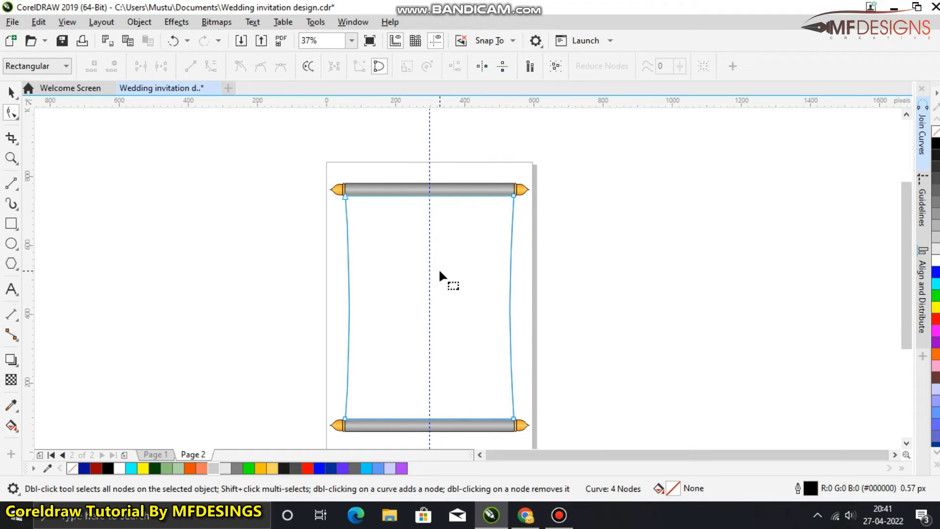
pyautogui.scroll(-1, 439, 272)
pyautogui.press('space')
pyautogui.click(525, 309)
# Step: Extend the panel's top and bottom edges to the middle of both rods
pyautogui.scroll(1, 454, 285)
pyautogui.click(453, 285)
pyautogui.moveTo(423, 174); pyautogui.dragTo(423, 171)
pyautogui.moveTo(424, 405); pyautogui.dragTo(424, 408)
pyautogui.click(535, 395)
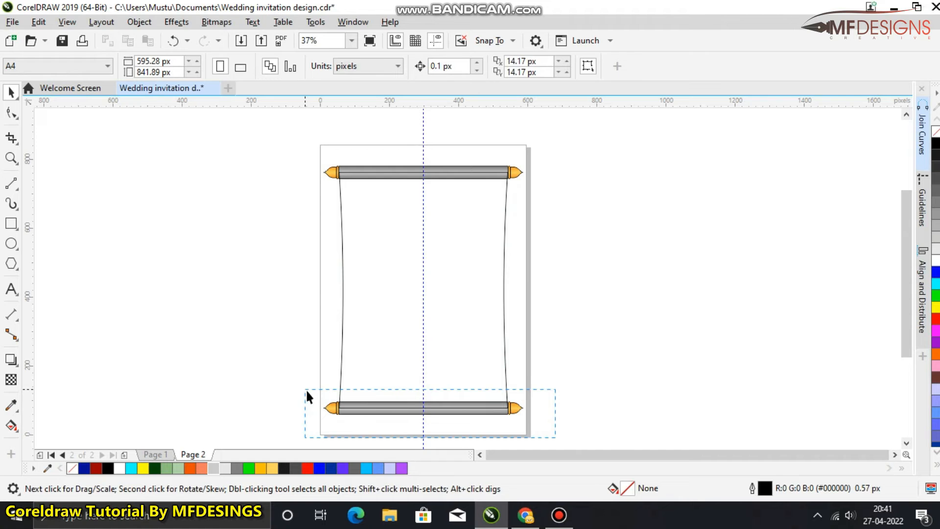
# Step: Move the lower rod slightly further down and extend the panel's bottom edge to the rod's middle
pyautogui.moveTo(306, 390); pyautogui.dragTo(306, 390)
pyautogui.moveTo(399, 411); pyautogui.dragTo(398, 422)
pyautogui.click(494, 387)
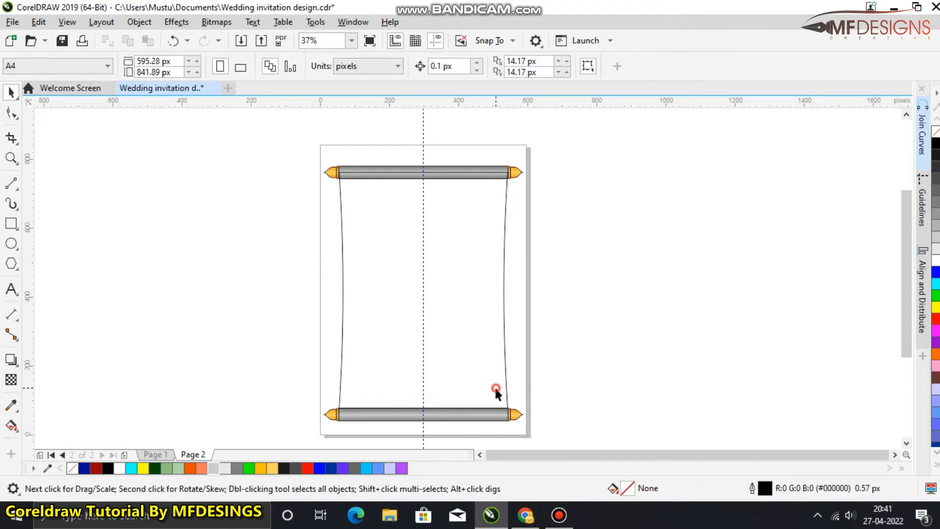
pyautogui.click(425, 411)
pyautogui.click(473, 262)
pyautogui.click(581, 260)
# Step: Copy the rod's grey fountain fill onto the panel and send the panel behind the rods
pyautogui.moveTo(468, 167); pyautogui.dragTo(468, 193)
pyautogui.click(591, 212)
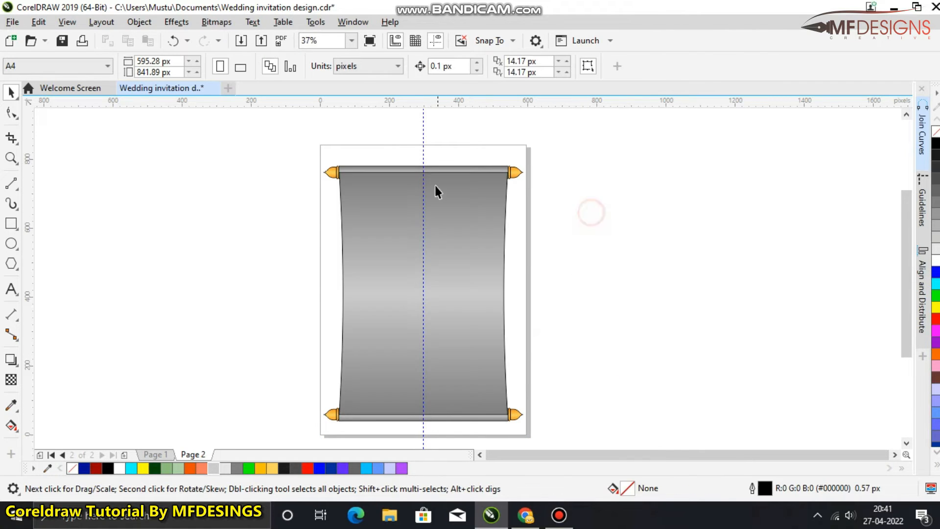
pyautogui.click(435, 184)
pyautogui.hotkey('shift', 'pagedown')
pyautogui.click(537, 234)
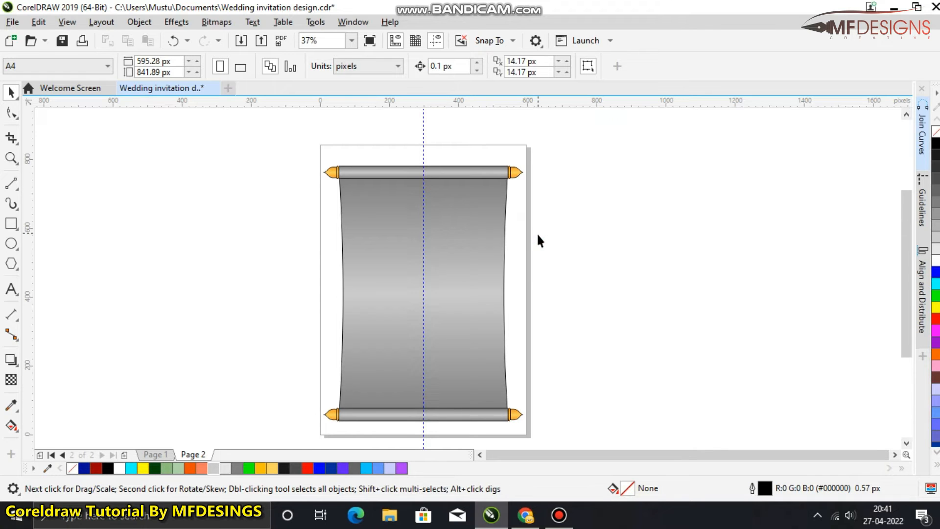
# Step: Paste the invitation text and ornament group, scale it to about 427 × 609 px and centre it horizontally on the panel
pyautogui.hotkey('ctrl', 'v')
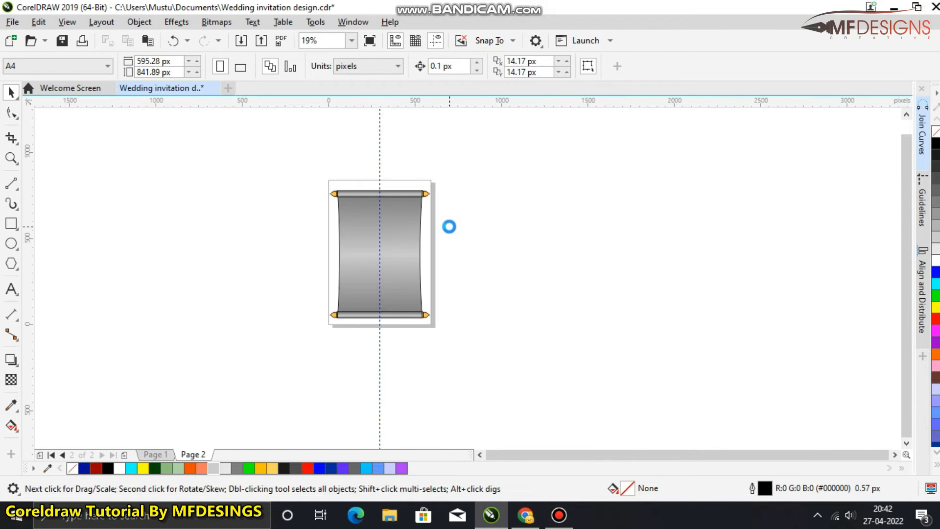
pyautogui.moveTo(196, 209); pyautogui.dragTo(400, 209)
pyautogui.scroll(1, 361, 255)
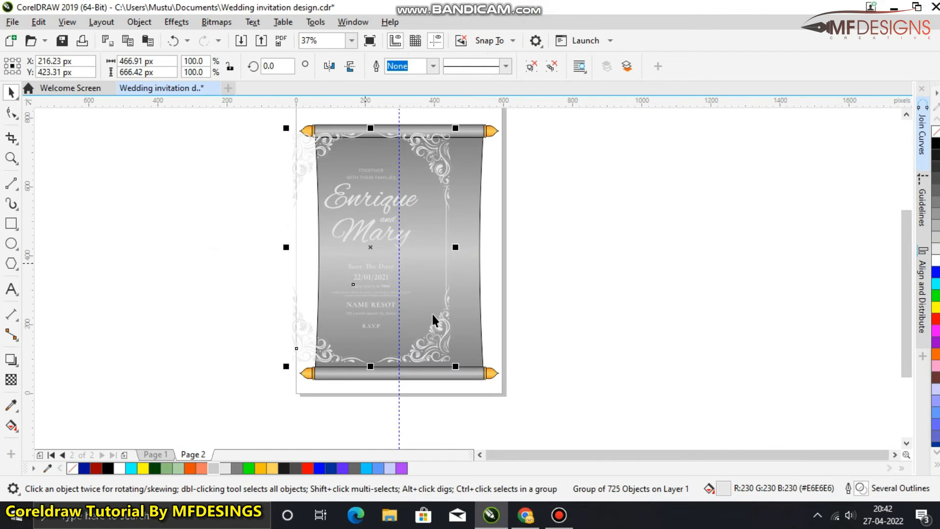
pyautogui.moveTo(457, 370); pyautogui.dragTo(450, 360)
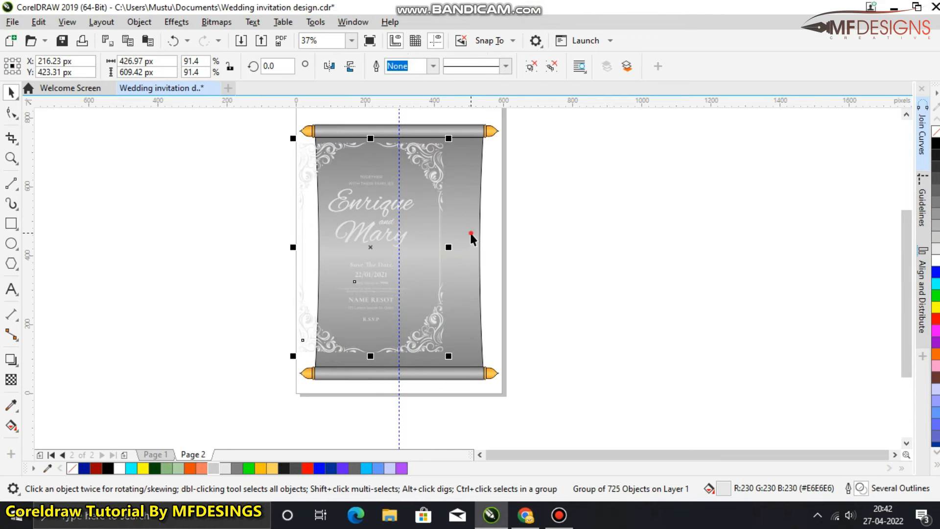
pyautogui.moveTo(470, 231); pyautogui.dragTo(499, 235)
pyautogui.click(571, 256)
# Step: Resize the invitation artwork to about 456 × 650 px to fit the panel between the rods
pyautogui.click(457, 175)
pyautogui.moveTo(477, 361); pyautogui.dragTo(484, 374)
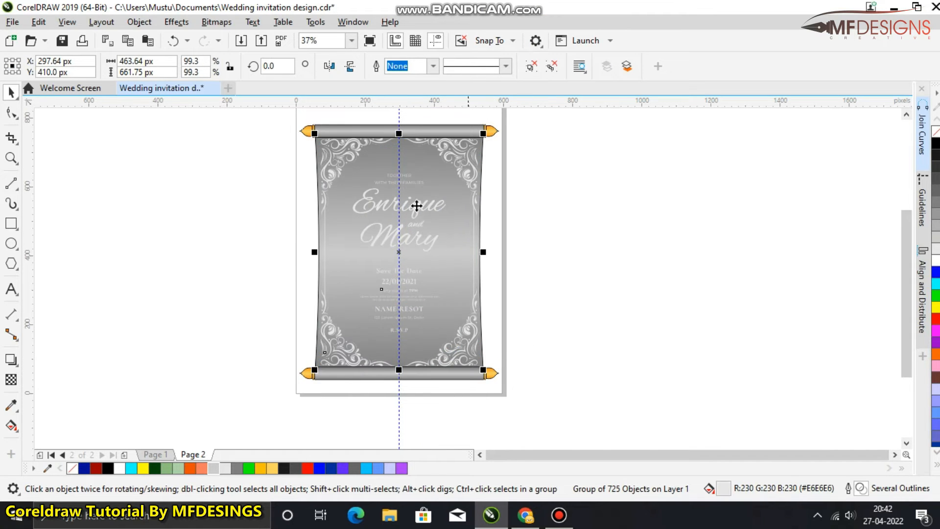
pyautogui.scroll(1, 392, 142)
pyautogui.moveTo(606, 127); pyautogui.dragTo(603, 131)
pyautogui.scroll(-1, 502, 168)
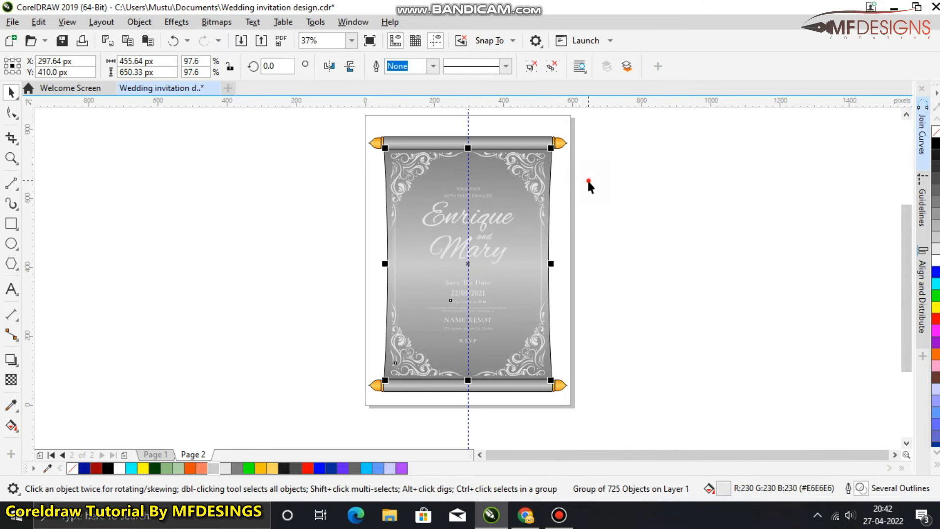
pyautogui.click(587, 179)
# Step: Recolour the panel's fountain fill with dark red at both ends and bright orange-red in the middle
pyautogui.click(551, 159)
pyautogui.press('g')
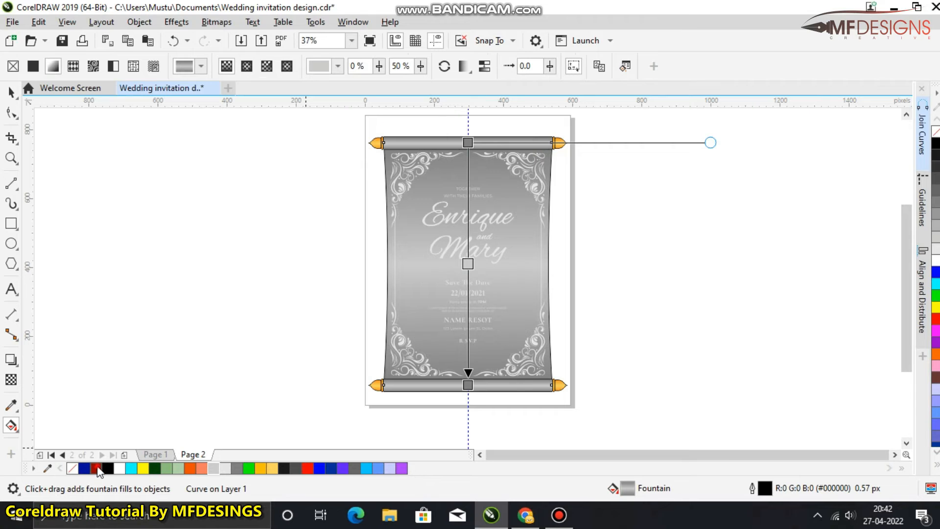
pyautogui.moveTo(463, 381); pyautogui.dragTo(464, 384)
pyautogui.moveTo(101, 469); pyautogui.dragTo(467, 142)
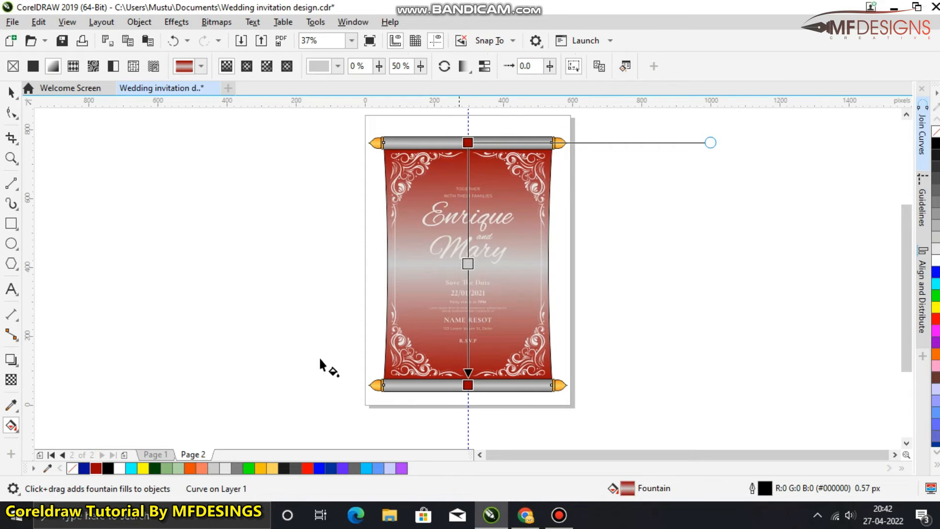
pyautogui.click(97, 468)
pyautogui.moveTo(427, 351); pyautogui.dragTo(468, 264)
# Step: Copy the panel's red fountain fill onto the upper and lower bars
pyautogui.click(11, 92)
pyautogui.click(549, 152)
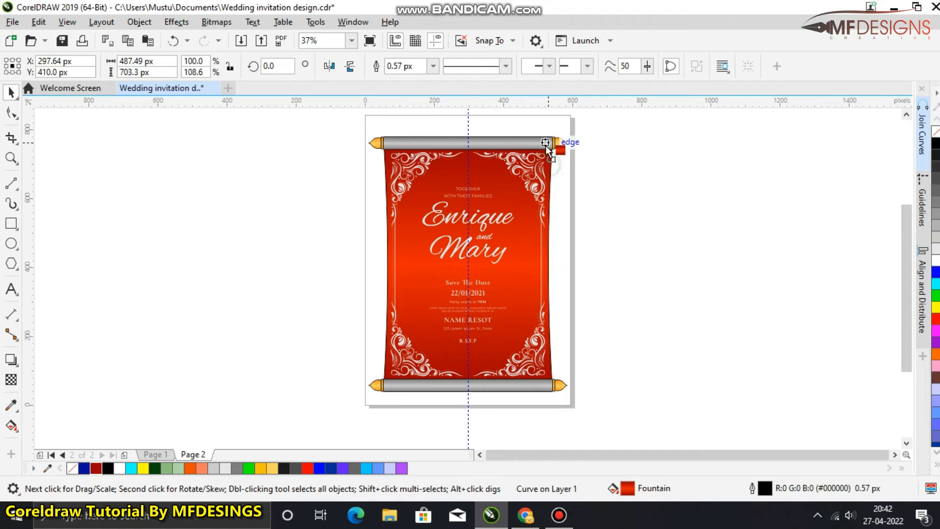
pyautogui.click(604, 332)
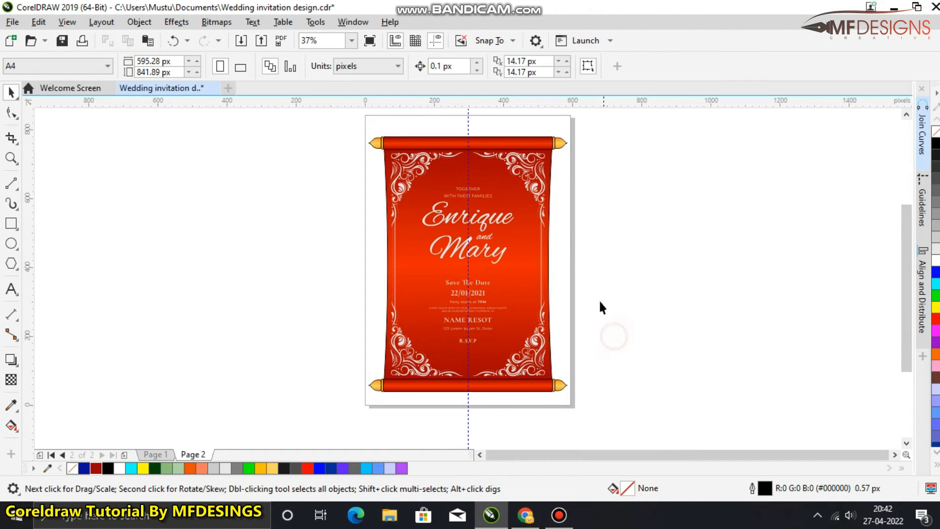
# Step: Delete the vertical centre guideline
pyautogui.moveTo(341, 114); pyautogui.dragTo(598, 156)
pyautogui.scroll(2, 597, 156)
pyautogui.click(586, 171)
pyautogui.scroll(-1, 384, 130)
pyautogui.scroll(1, 419, 126)
pyautogui.click(398, 145)
pyautogui.click(424, 127)
pyautogui.press('Delete')
# Step: Add a black drop shadow to the upper rod, offset about 5.6 px straight down onto the panel
pyautogui.click(352, 149)
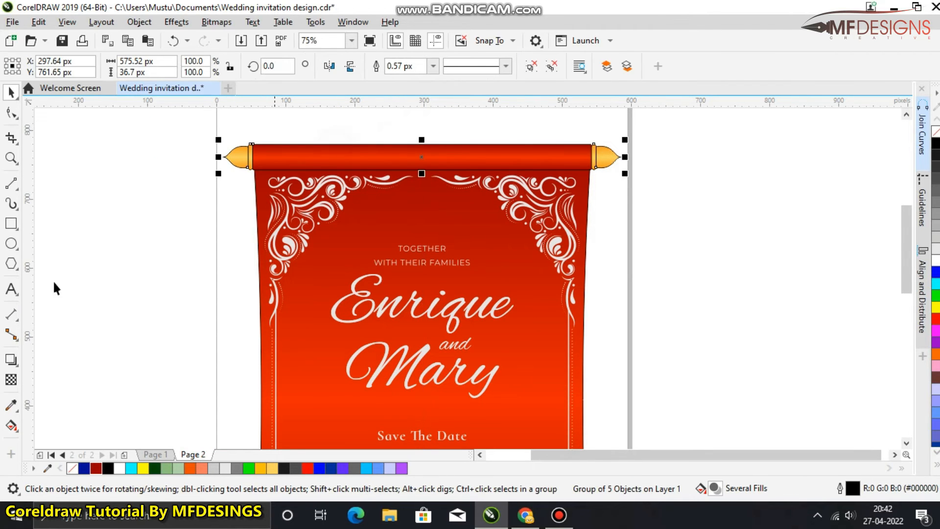
pyautogui.click(11, 360)
pyautogui.moveTo(421, 157); pyautogui.dragTo(425, 175)
pyautogui.scroll(1, 390, 157)
pyautogui.moveTo(470, 198); pyautogui.dragTo(469, 189)
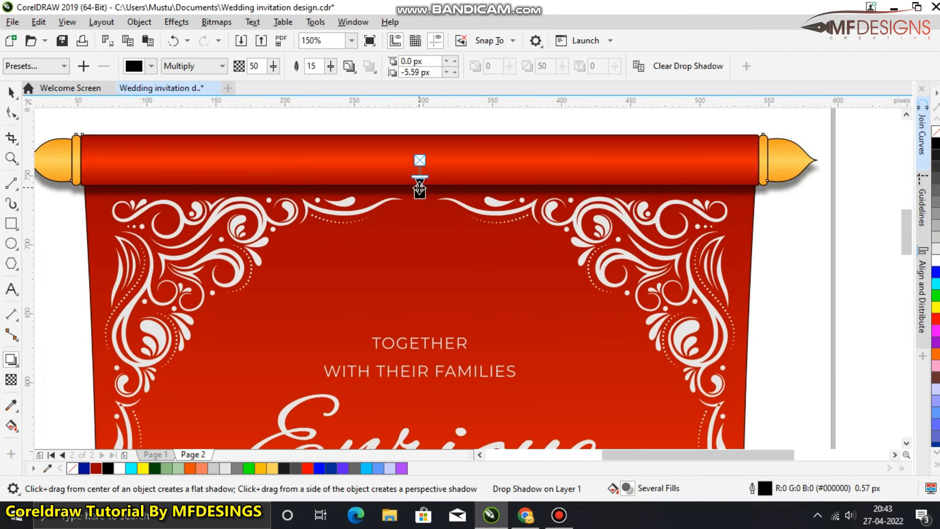
# Step: Shorten the upper rod's drop shadow offset to about 3.2 px straight down
pyautogui.scroll(2, 420, 187)
pyautogui.moveTo(421, 208); pyautogui.dragTo(421, 196)
pyautogui.scroll(-2, 434, 196)
pyautogui.scroll(-2, 433, 201)
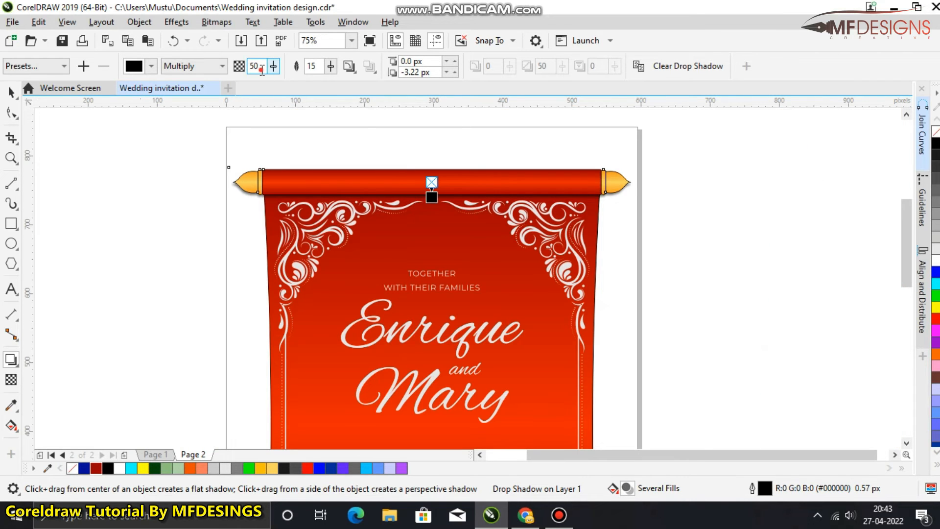
# Step: Try softer values for the upper rod's drop shadow, settling on feathering 40 and opacity 50
pyautogui.write('25')
pyautogui.press('Return')
pyautogui.click(307, 65)
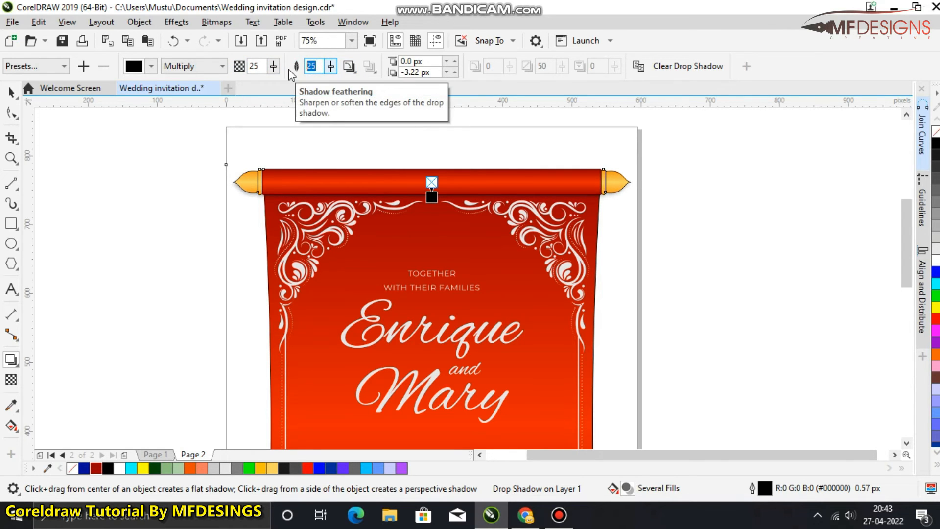
pyautogui.press('Return')
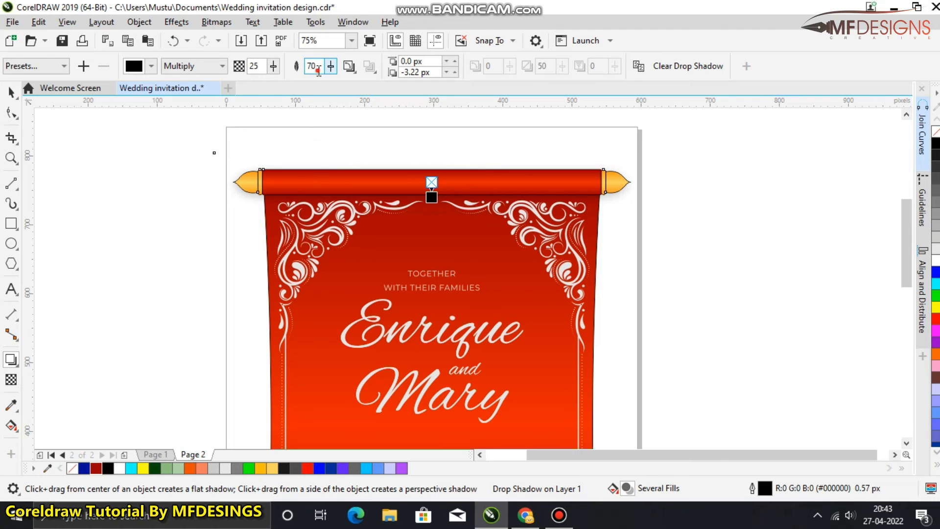
pyautogui.doubleClick(255, 66)
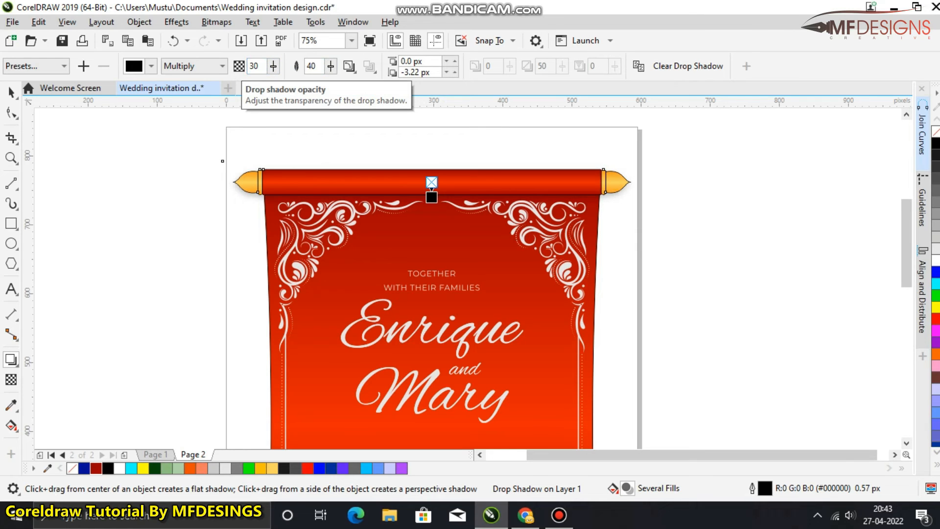
pyautogui.doubleClick(250, 67)
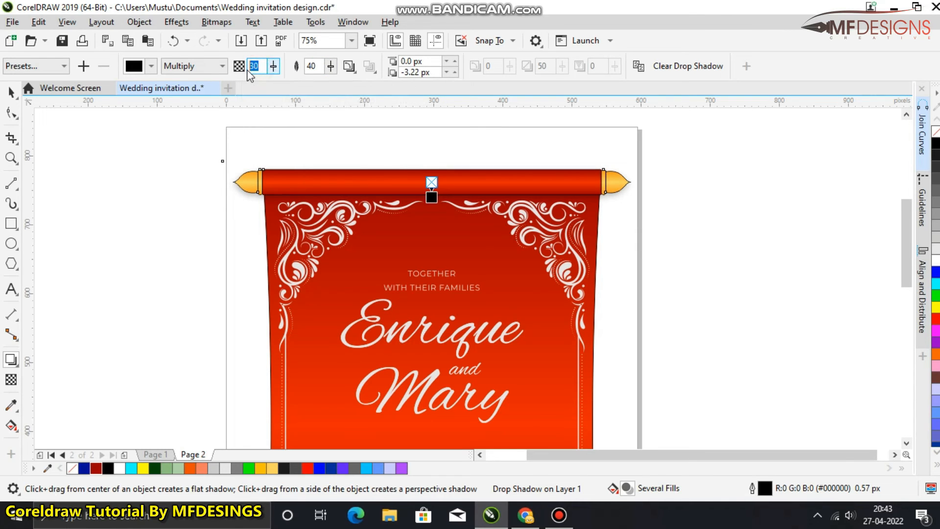
pyautogui.press('Return')
pyautogui.doubleClick(250, 67)
pyautogui.write('50')
pyautogui.press('Return')
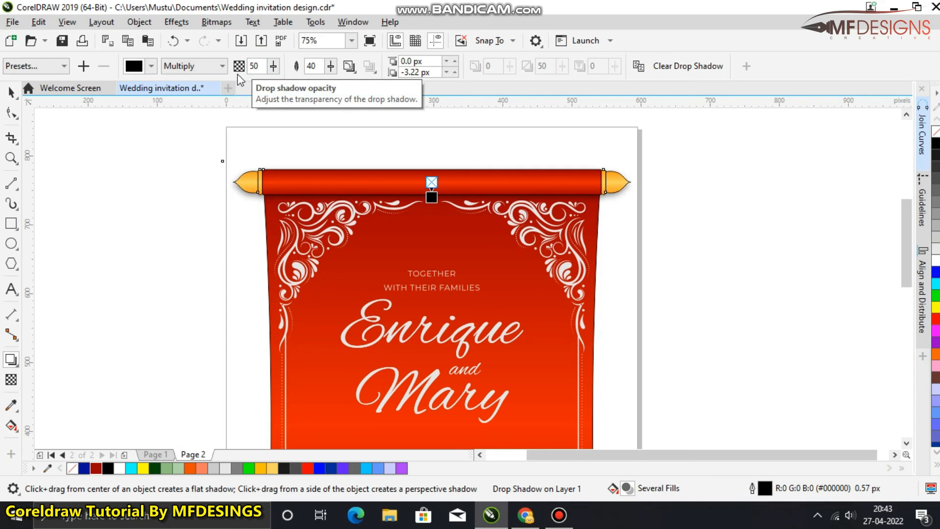
# Step: Remove the outlines from the upper rod, the lower rod and the red panel
pyautogui.click(11, 91)
pyautogui.click(149, 140)
pyautogui.scroll(-1, 274, 123)
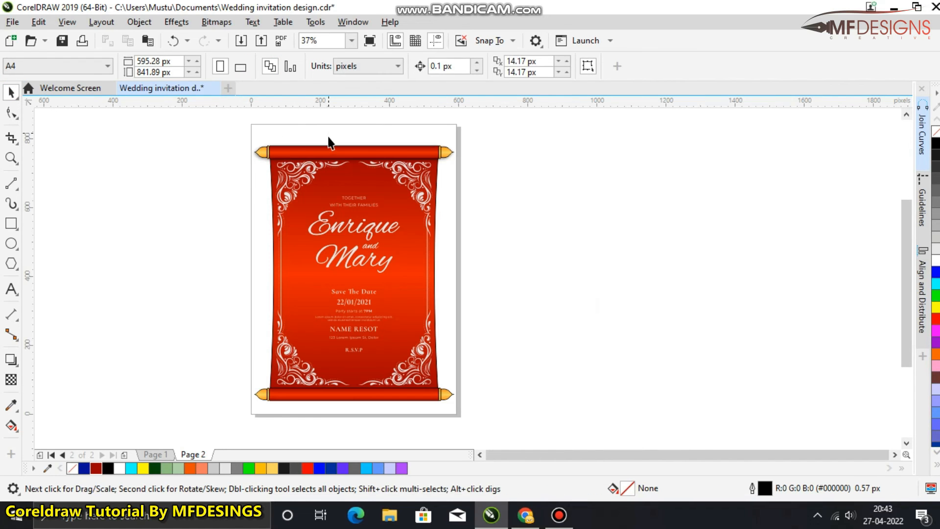
pyautogui.click(453, 152)
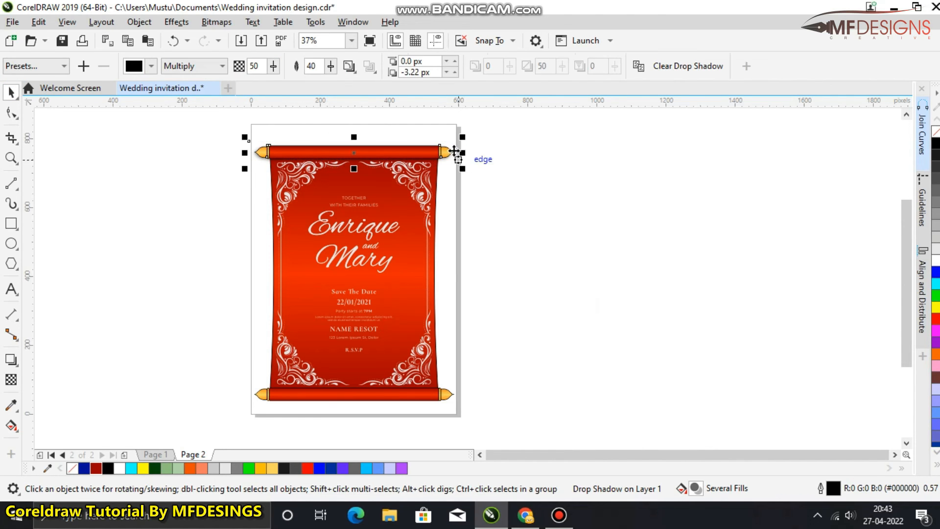
pyautogui.keyDown('shift'); pyautogui.click(453, 393); pyautogui.keyUp('shift')
pyautogui.keyDown('shift'); pyautogui.click(434, 289); pyautogui.keyUp('shift')
pyautogui.click(646, 224)
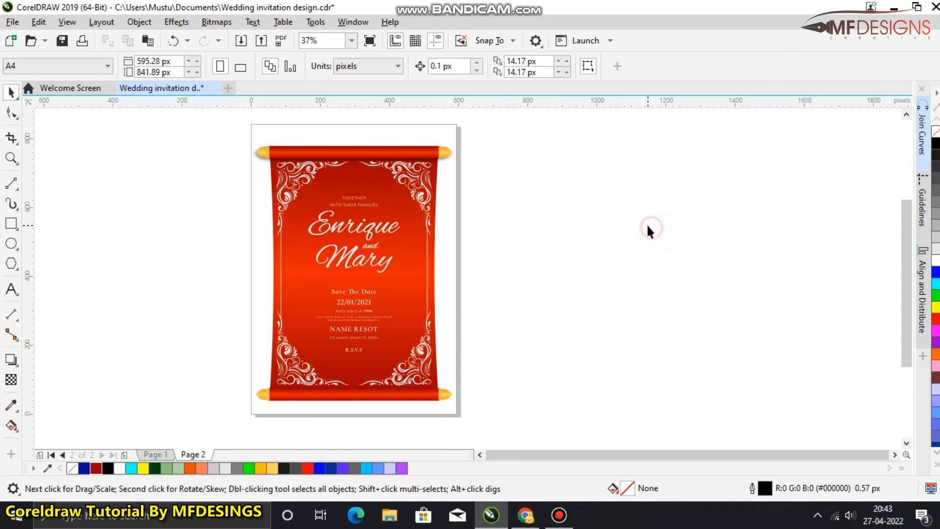
# Step: Recolour the middle node of the panel's fountain fill with pure bright red
pyautogui.click(434, 269)
pyautogui.press('g')
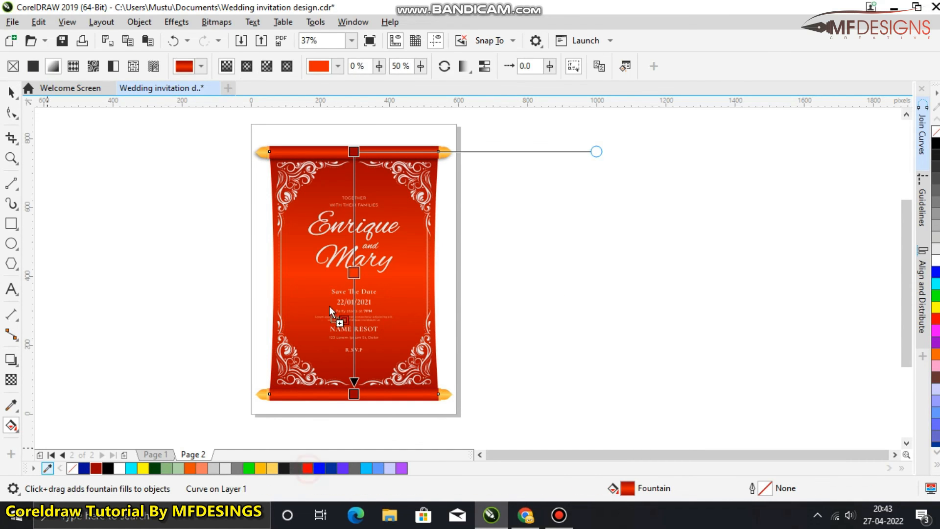
pyautogui.moveTo(329, 310); pyautogui.dragTo(353, 274)
pyautogui.click(12, 94)
pyautogui.click(171, 188)
pyautogui.press('h')
pyautogui.moveTo(499, 256); pyautogui.dragTo(589, 260)
pyautogui.press('space')
pyautogui.click(590, 260)
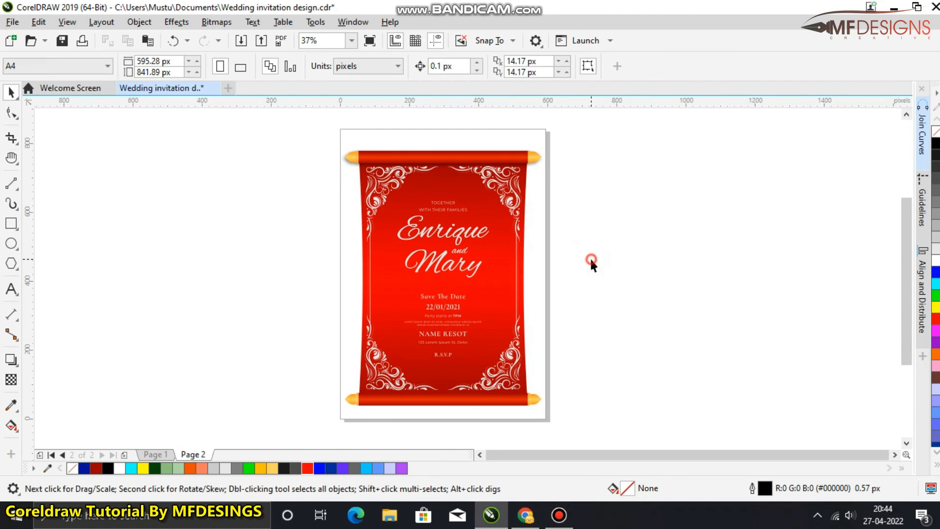
# Step: Copy the upper rod's drop shadow effect onto the lower rod
pyautogui.click(348, 163)
pyautogui.click(350, 403)
pyautogui.click(139, 21)
pyautogui.moveTo(227, 145)
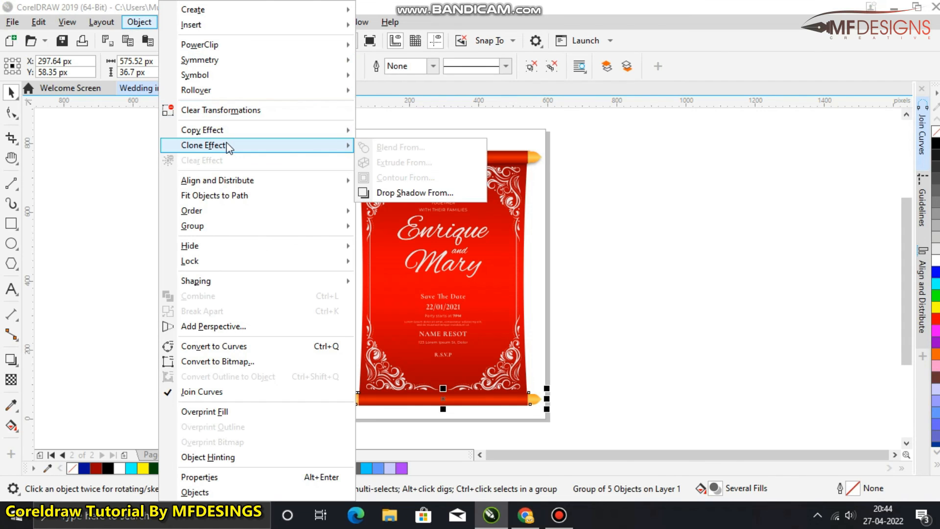
pyautogui.moveTo(342, 131)
pyautogui.click(422, 222)
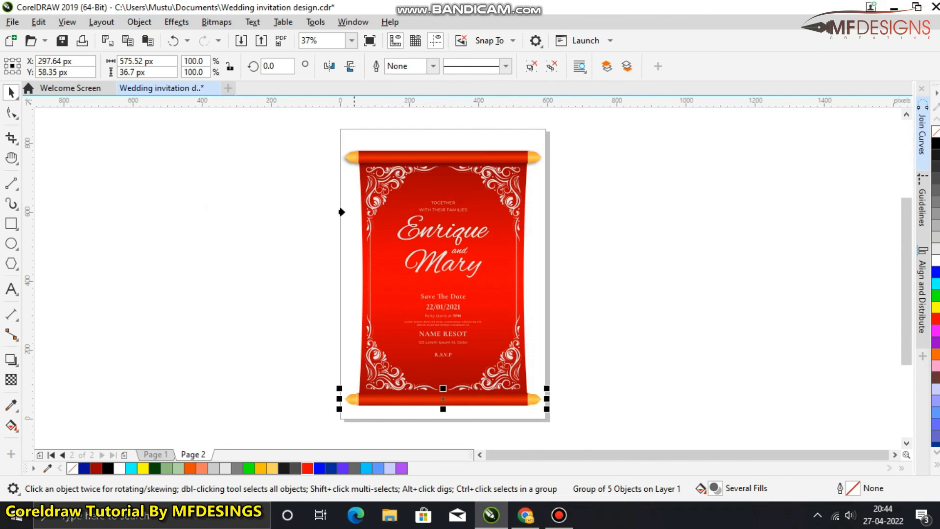
pyautogui.click(349, 163)
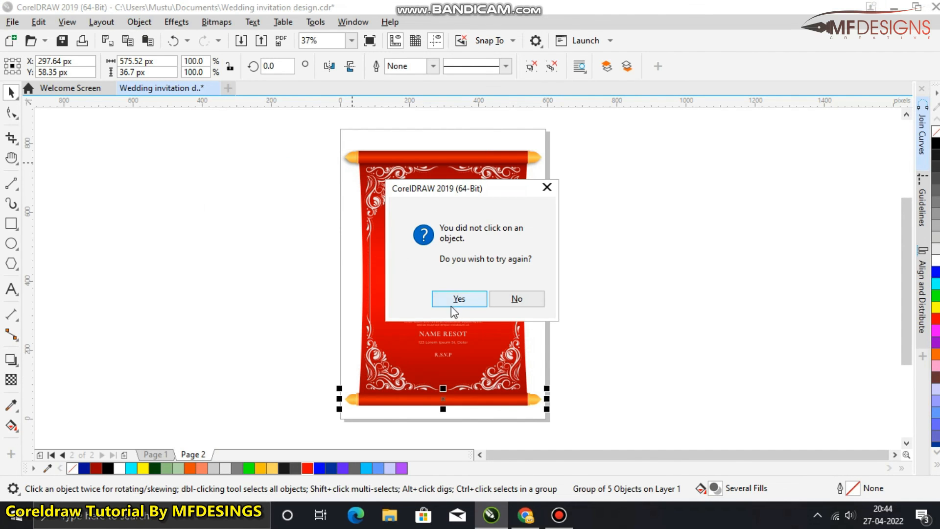
pyautogui.click(446, 301)
pyautogui.click(356, 166)
pyautogui.click(309, 228)
pyautogui.click(590, 273)
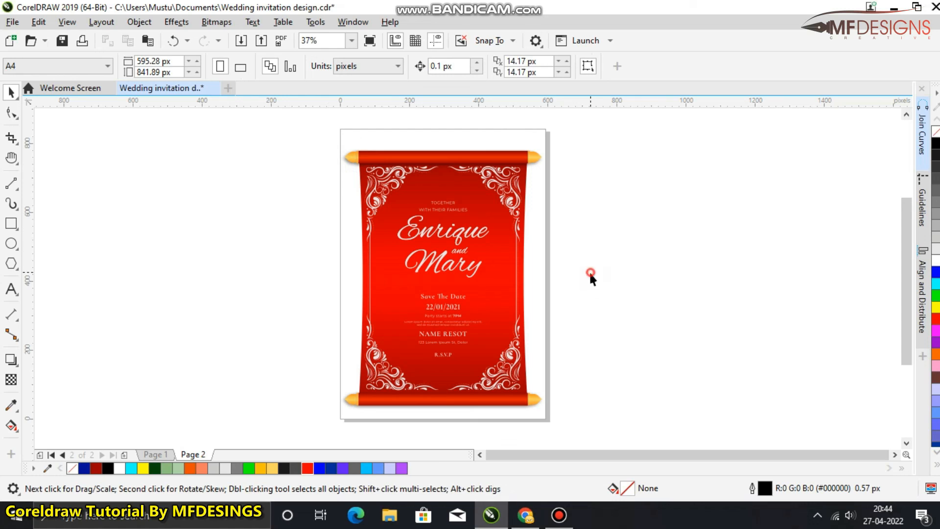